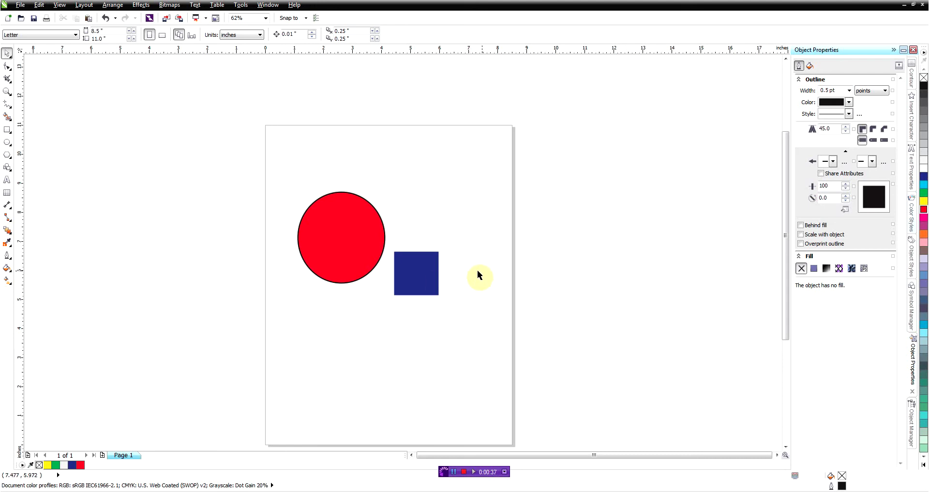
# Remove the red circle's fill and drag the bare outline ring around the blue square
pyautogui.moveTo(353, 241); pyautogui.dragTo(339, 304)
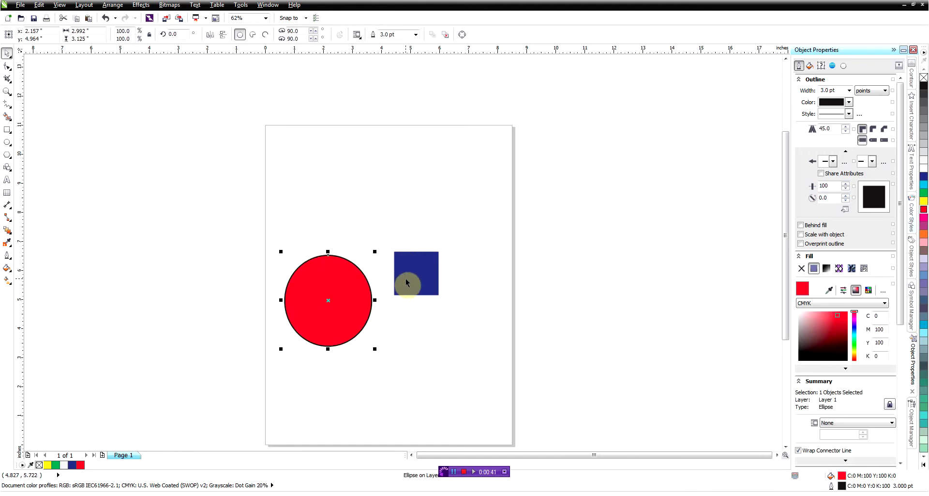
pyautogui.moveTo(409, 275)
pyautogui.mouseDown()
pyautogui.moveTo(409, 308)
pyautogui.moveTo(410, 276)
pyautogui.mouseUp()
pyautogui.moveTo(353, 312); pyautogui.dragTo(385, 295)
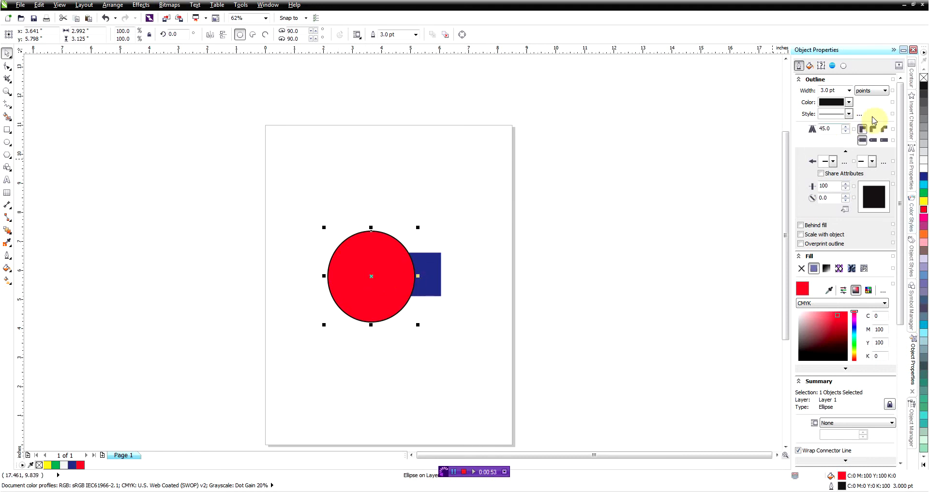
pyautogui.click(924, 78)
pyautogui.moveTo(370, 274); pyautogui.dragTo(421, 268)
pyautogui.click(521, 276)
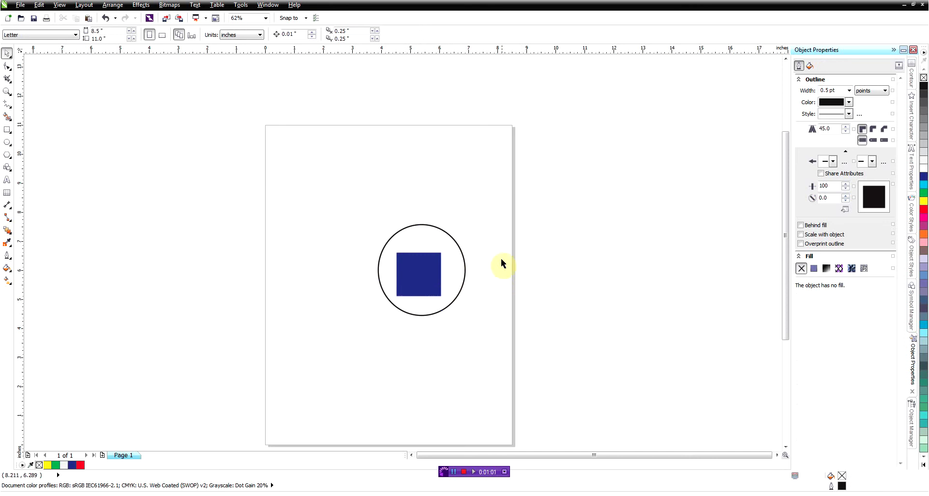
pyautogui.moveTo(428, 274)
pyautogui.mouseDown()
pyautogui.moveTo(420, 299)
pyautogui.moveTo(424, 260)
pyautogui.mouseUp()
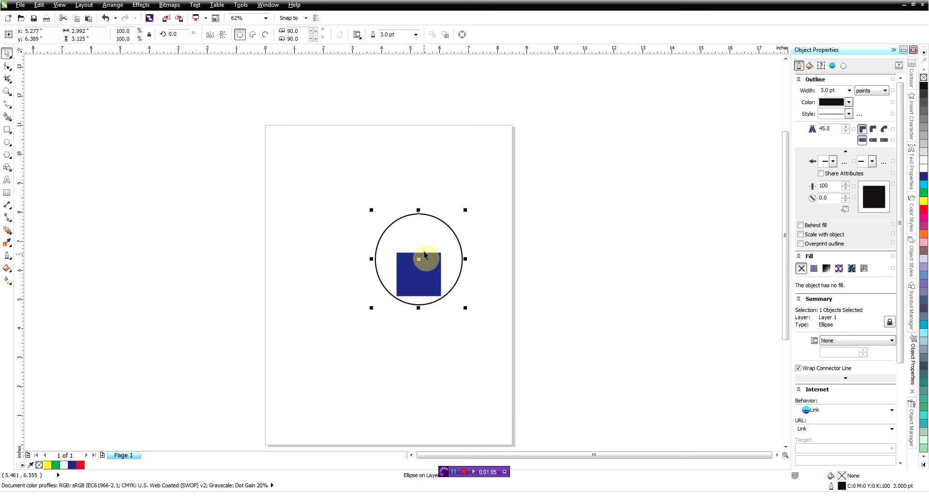
pyautogui.click(474, 278)
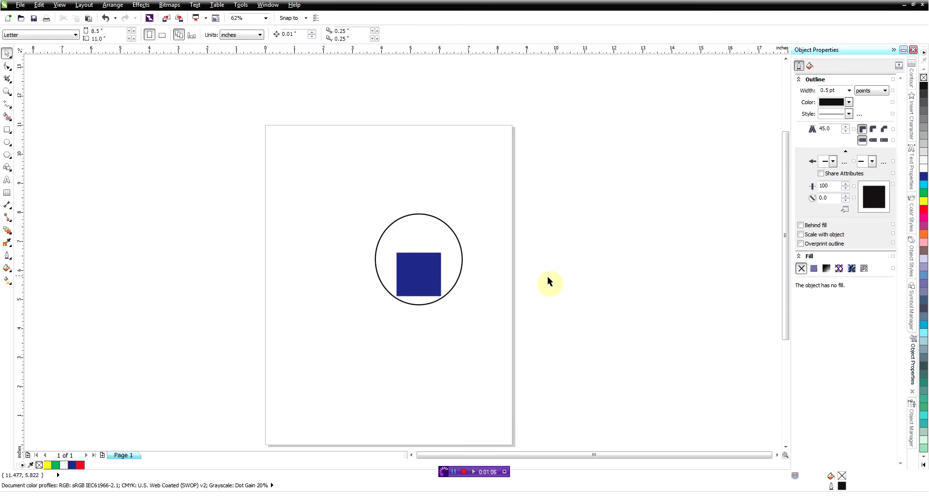
pyautogui.moveTo(432, 277)
pyautogui.mouseDown()
pyautogui.moveTo(426, 303)
pyautogui.moveTo(432, 272)
pyautogui.moveTo(417, 287)
pyautogui.moveTo(434, 297)
pyautogui.moveTo(425, 290)
pyautogui.moveTo(431, 276)
pyautogui.moveTo(435, 290)
pyautogui.mouseUp()
pyautogui.click(424, 272)
pyautogui.click(431, 281)
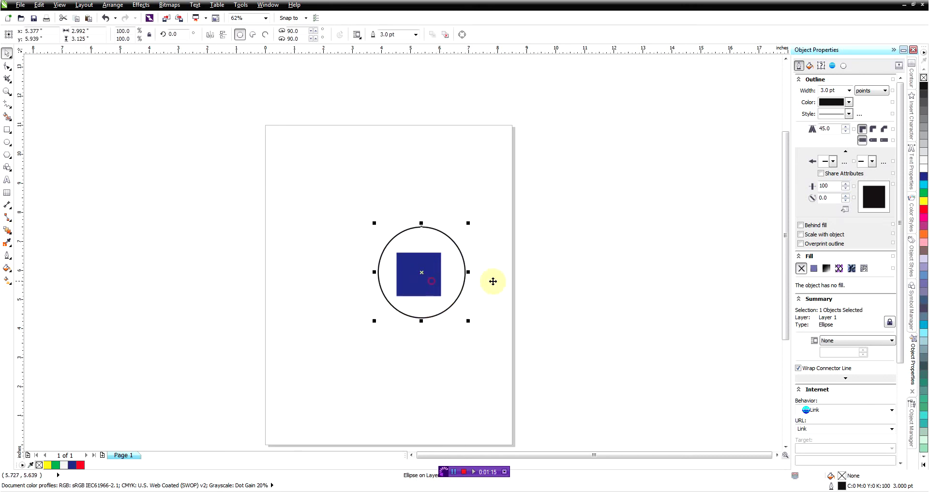
pyautogui.click(429, 279)
pyautogui.click(493, 285)
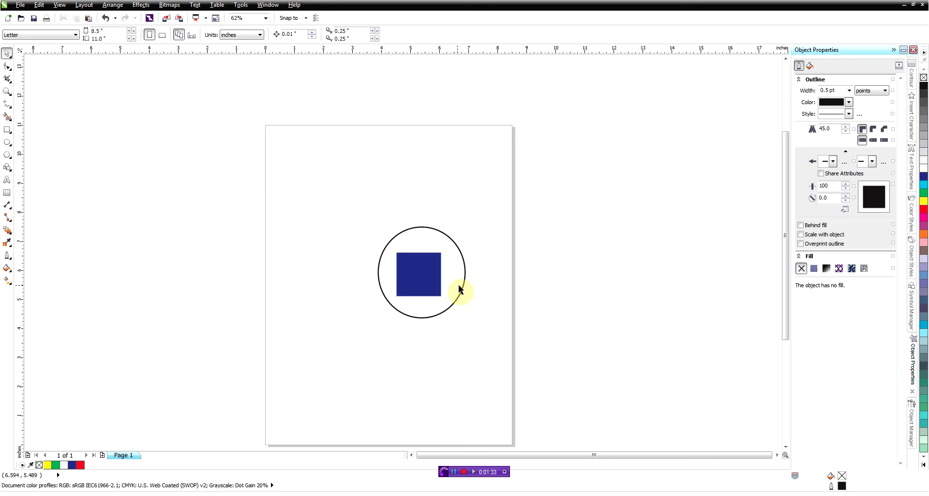
# Nudge the circle slightly to the left, then deselect it
pyautogui.click(464, 284)
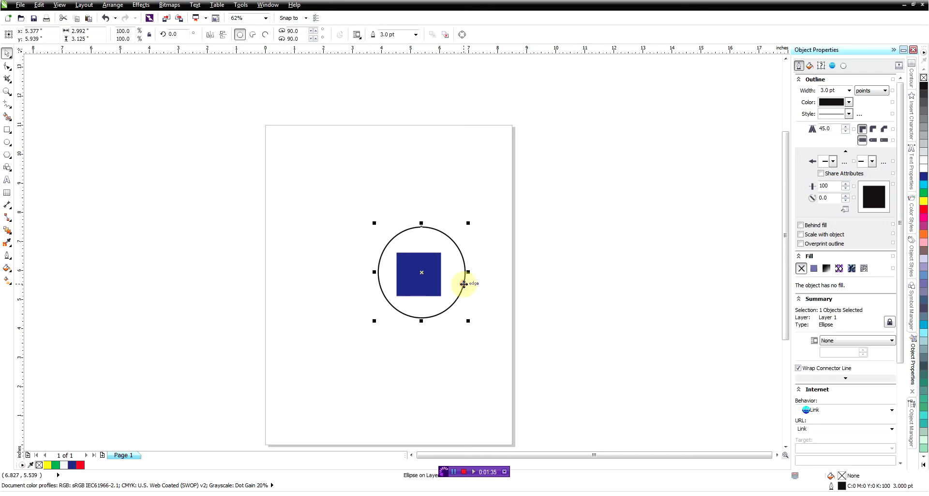
pyautogui.moveTo(464, 284)
pyautogui.mouseDown()
pyautogui.moveTo(428, 274)
pyautogui.moveTo(460, 284)
pyautogui.mouseUp()
pyautogui.click(489, 280)
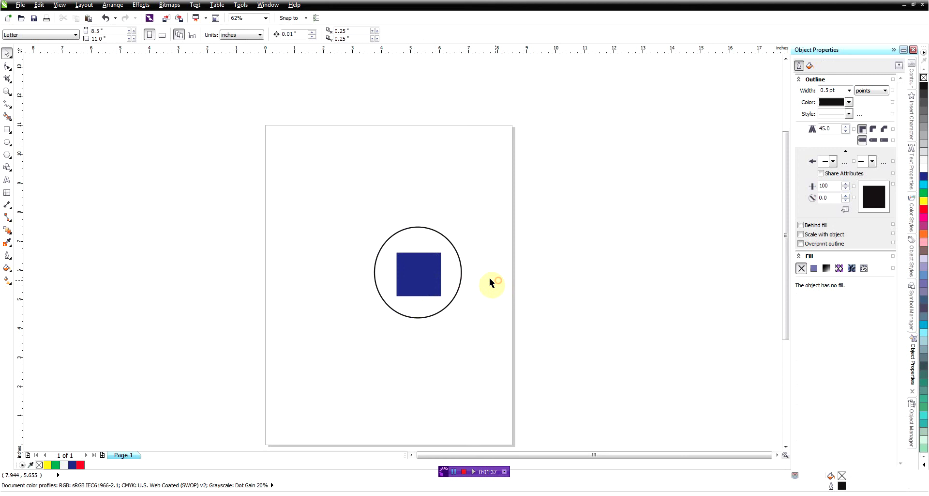
# In Options > Toolbox > Pick Tool, uncheck 'Treat all objects as filled' and confirm with OK
pyautogui.click(241, 6)
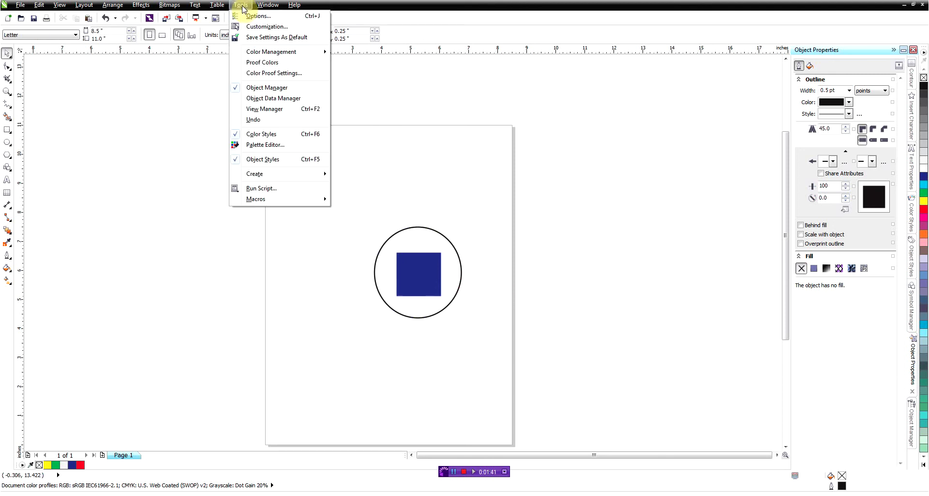
pyautogui.click(250, 16)
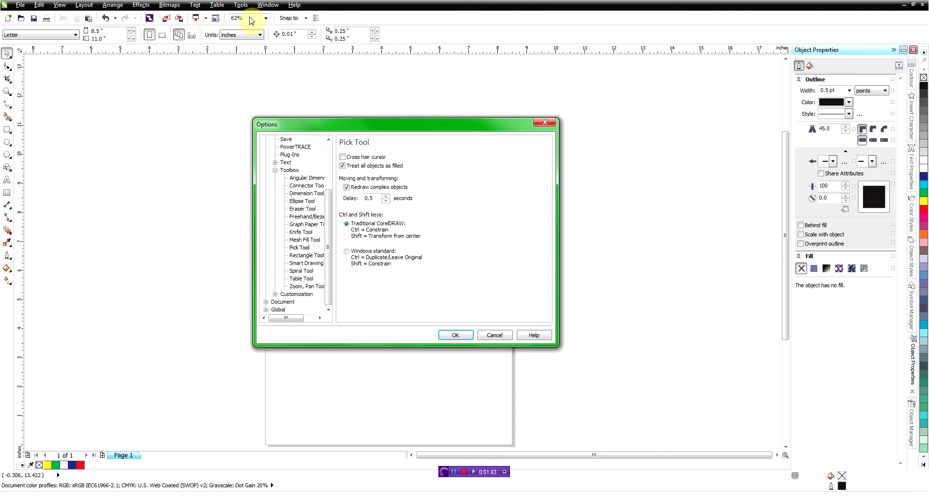
pyautogui.moveTo(328, 218); pyautogui.dragTo(327, 145)
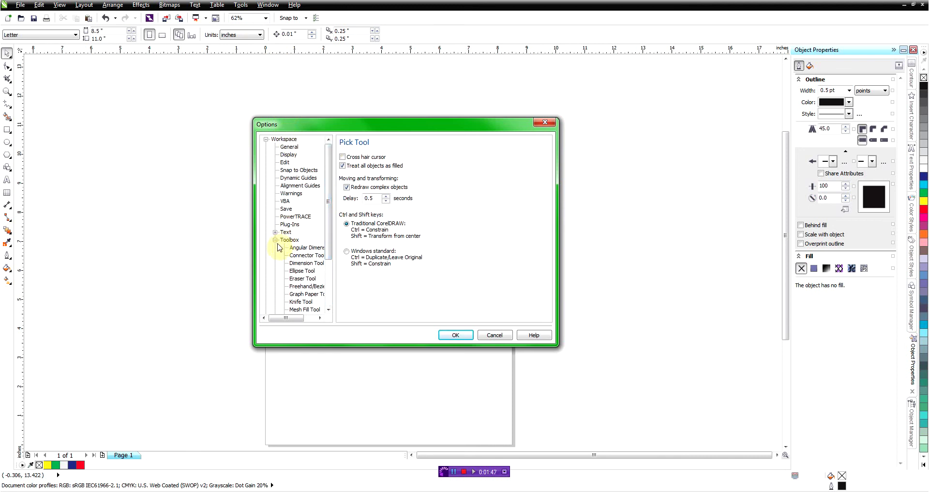
pyautogui.click(329, 243)
pyautogui.moveTo(330, 250); pyautogui.dragTo(329, 272)
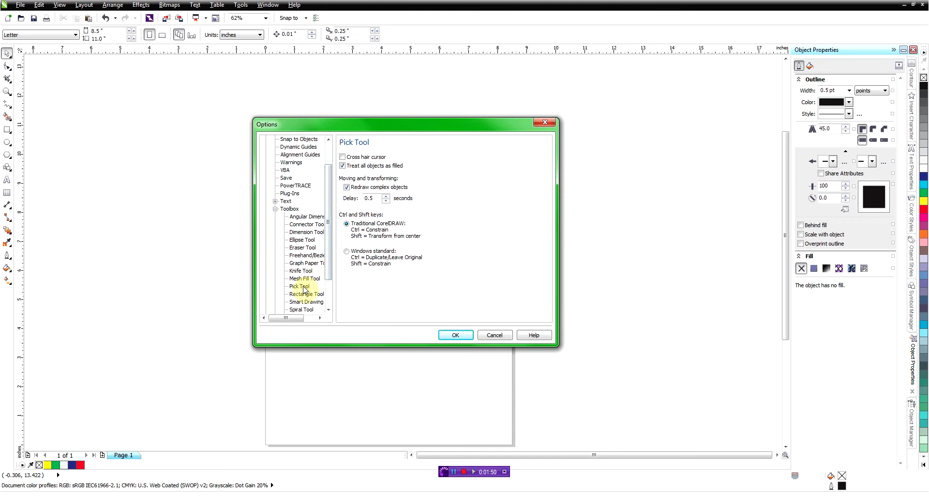
pyautogui.click(302, 286)
pyautogui.click(343, 165)
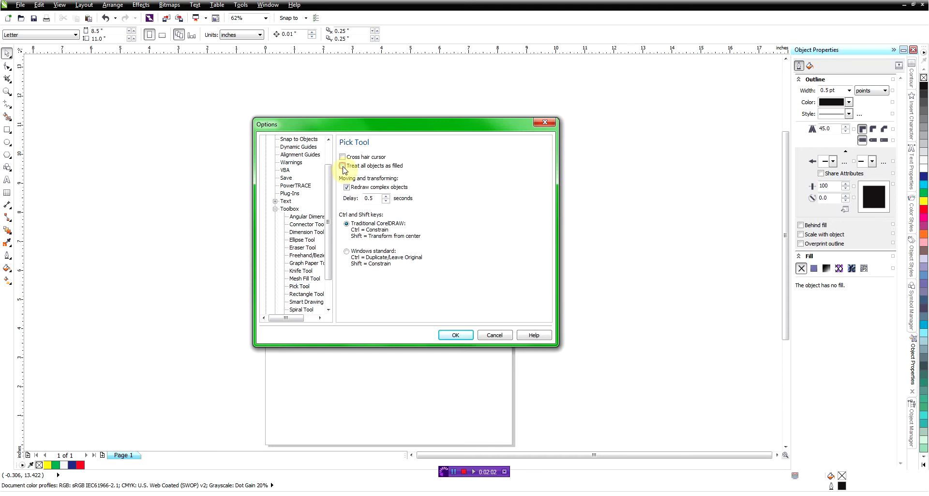
pyautogui.click(456, 335)
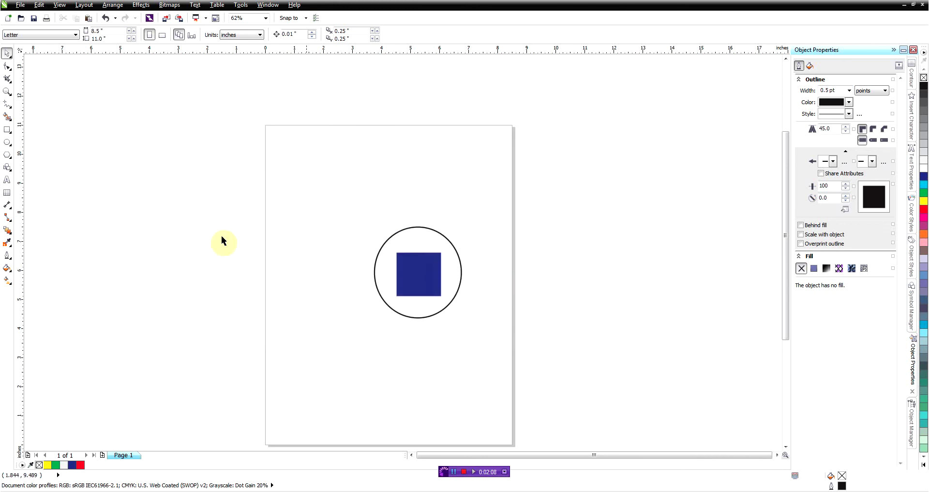
# Drag the blue square out to the page edge and back beside the circle
pyautogui.click(420, 274)
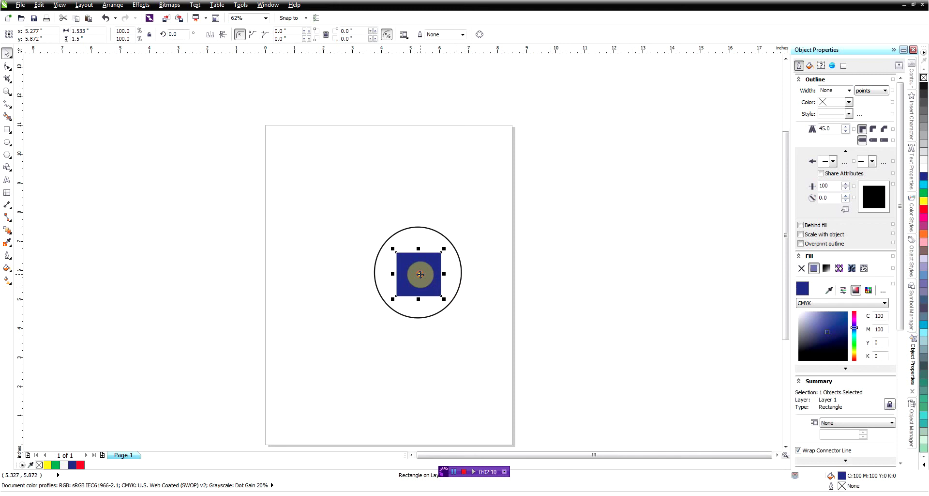
pyautogui.moveTo(420, 273); pyautogui.dragTo(528, 320)
pyautogui.moveTo(530, 323); pyautogui.dragTo(422, 276)
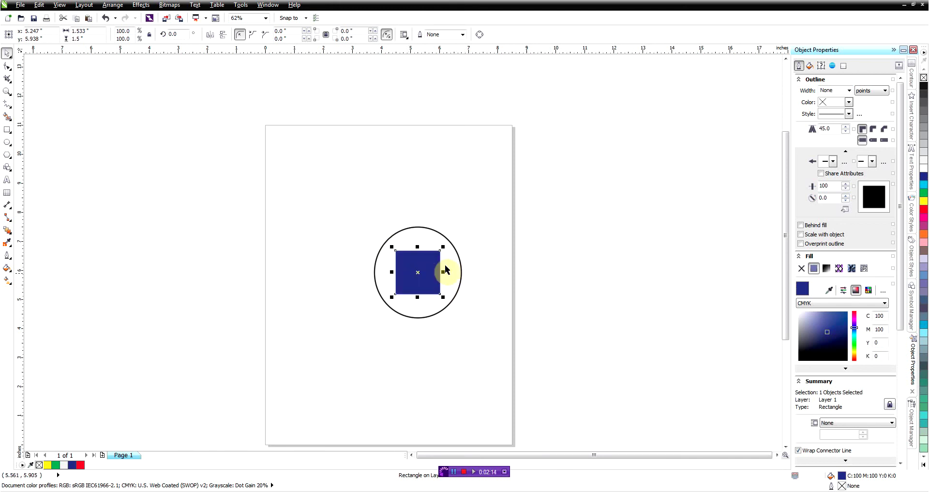
pyautogui.click(477, 307)
# Zoom in and reposition the circle ring around the blue square
pyautogui.click(461, 272)
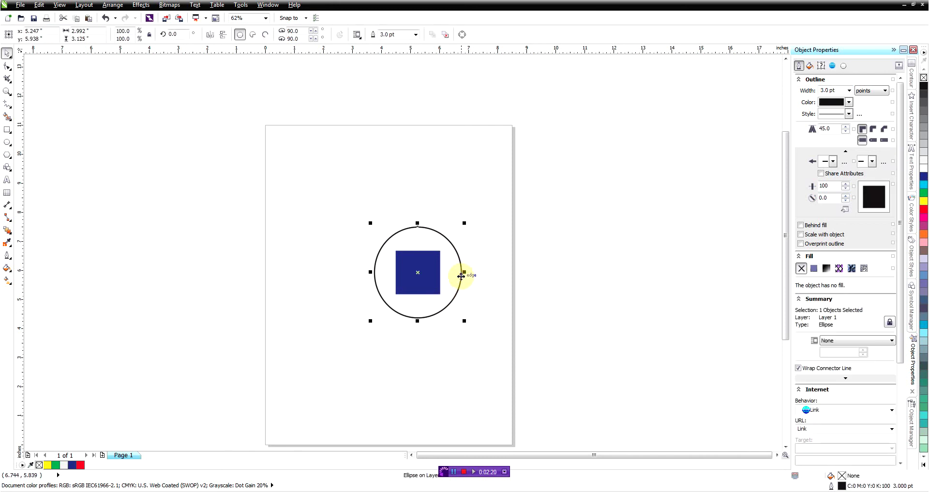
pyautogui.scroll(2, 461, 278)
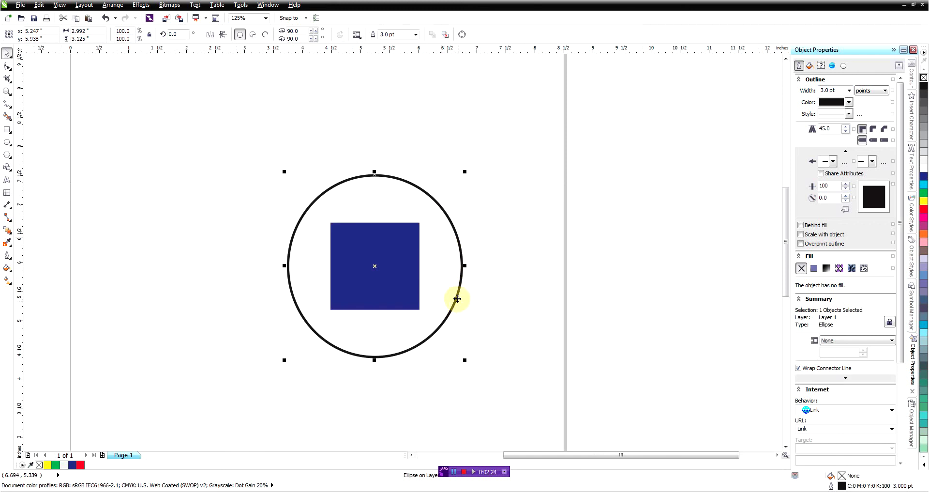
pyautogui.moveTo(457, 298)
pyautogui.mouseDown()
pyautogui.moveTo(506, 336)
pyautogui.moveTo(463, 295)
pyautogui.mouseUp()
pyautogui.click(552, 289)
# Nudge the blue square so it sits centred within the circle
pyautogui.click(393, 279)
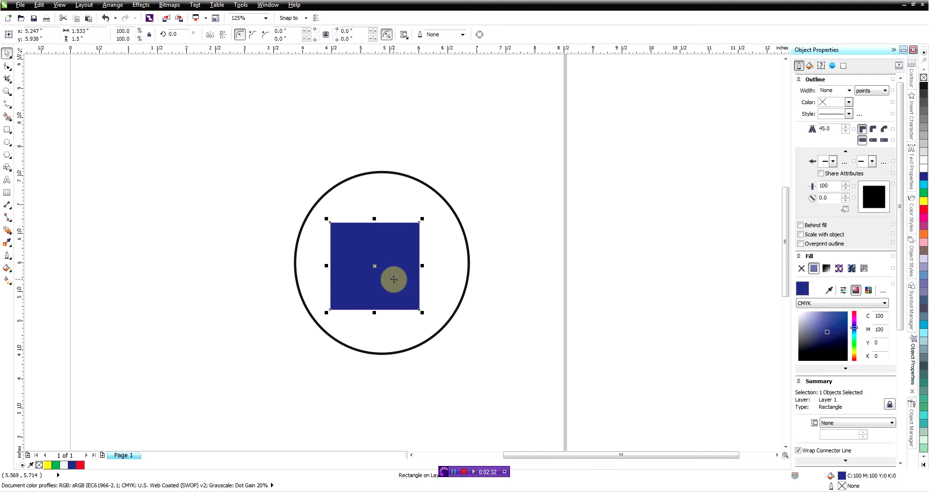
pyautogui.click(507, 294)
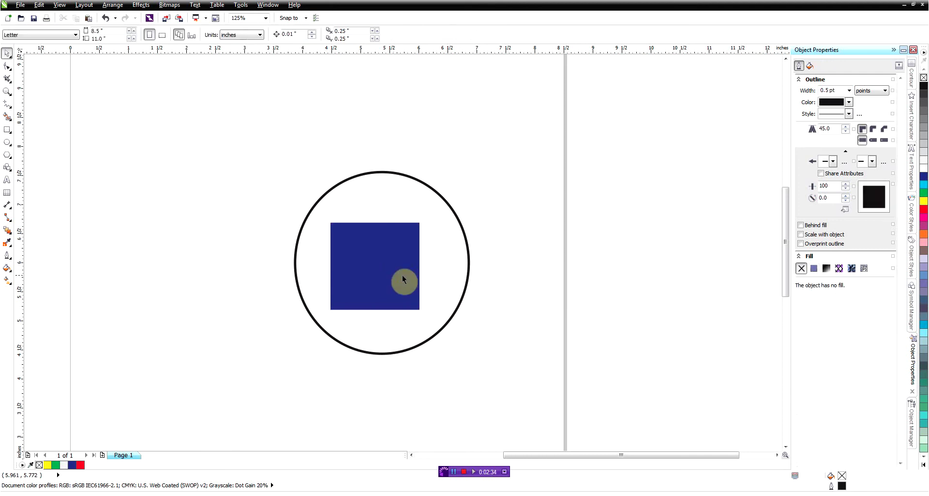
pyautogui.click(401, 277)
pyautogui.moveTo(387, 265); pyautogui.dragTo(396, 263)
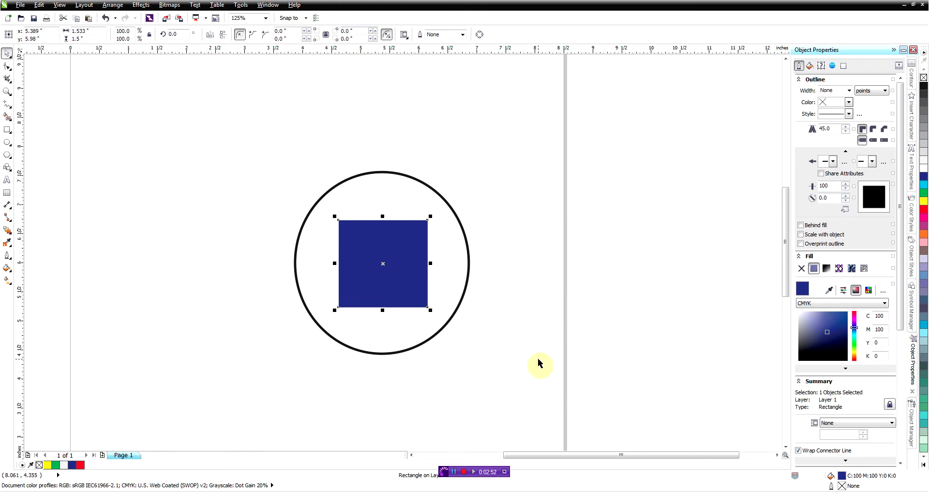
pyautogui.click(241, 5)
pyautogui.click(245, 17)
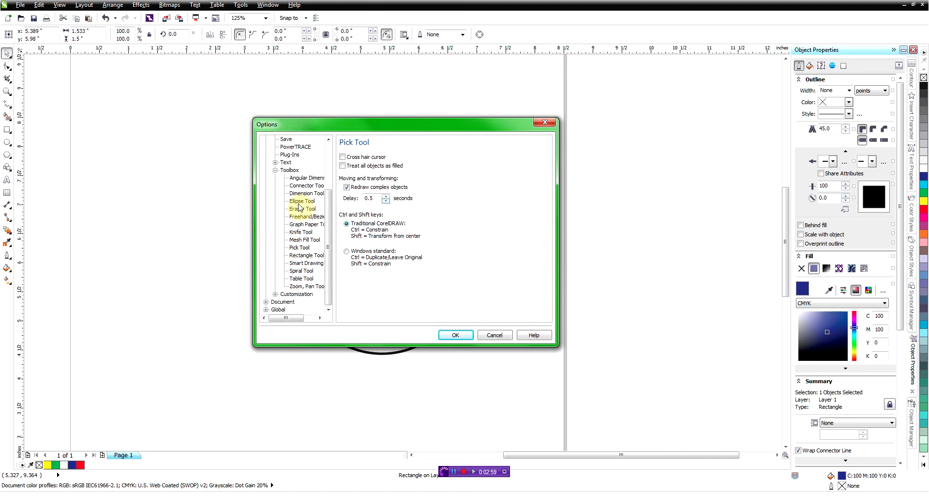
pyautogui.click(299, 248)
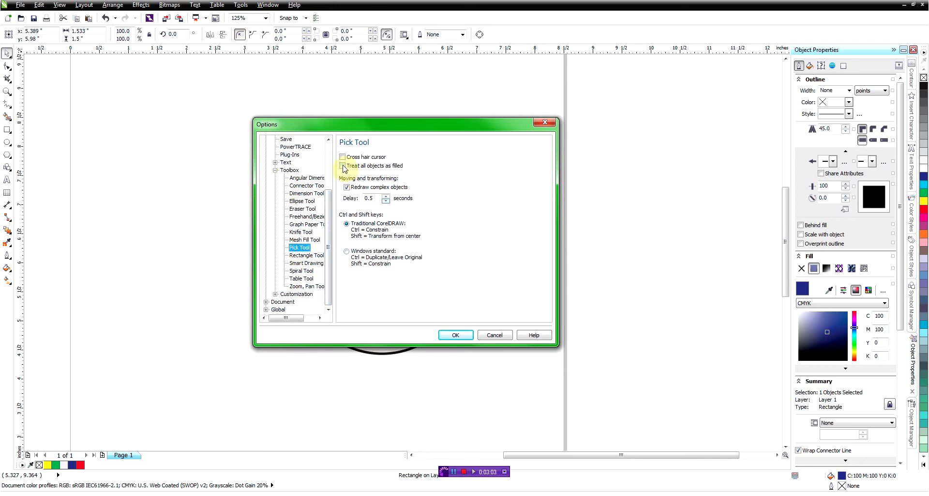
pyautogui.click(455, 335)
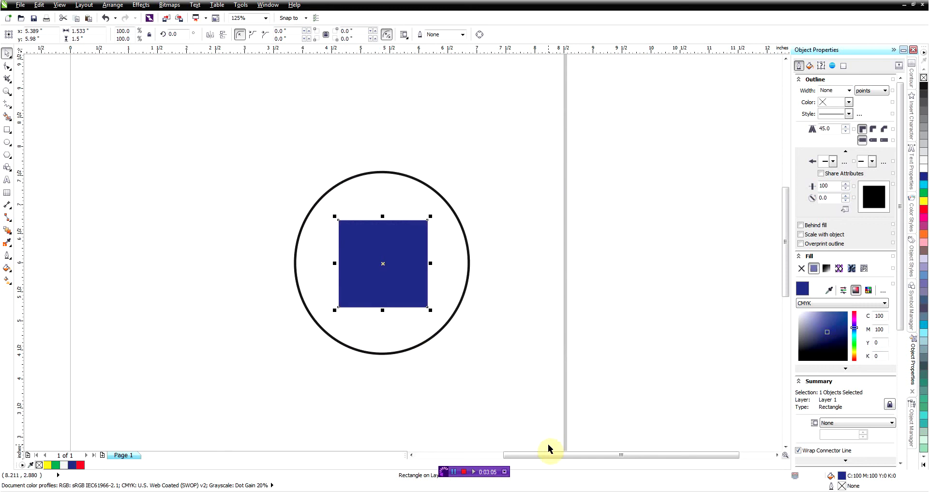